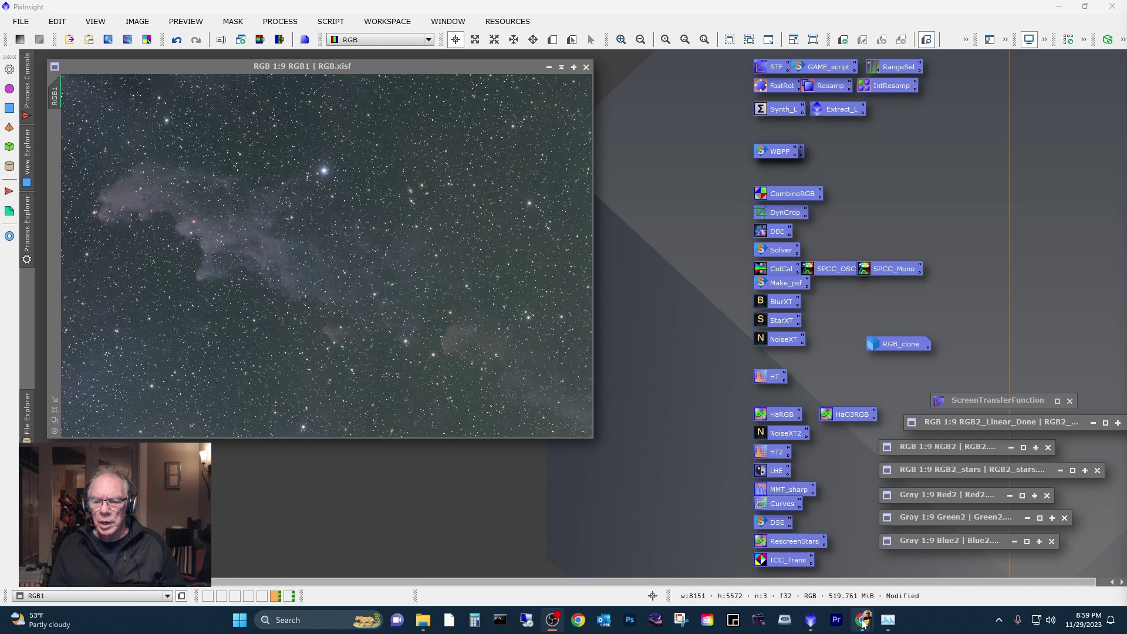
# Step: Bring the RC Astro home page window to the front beside the Witch Head Nebula image
pyautogui.moveTo(862, 620)
pyautogui.click(922, 574)
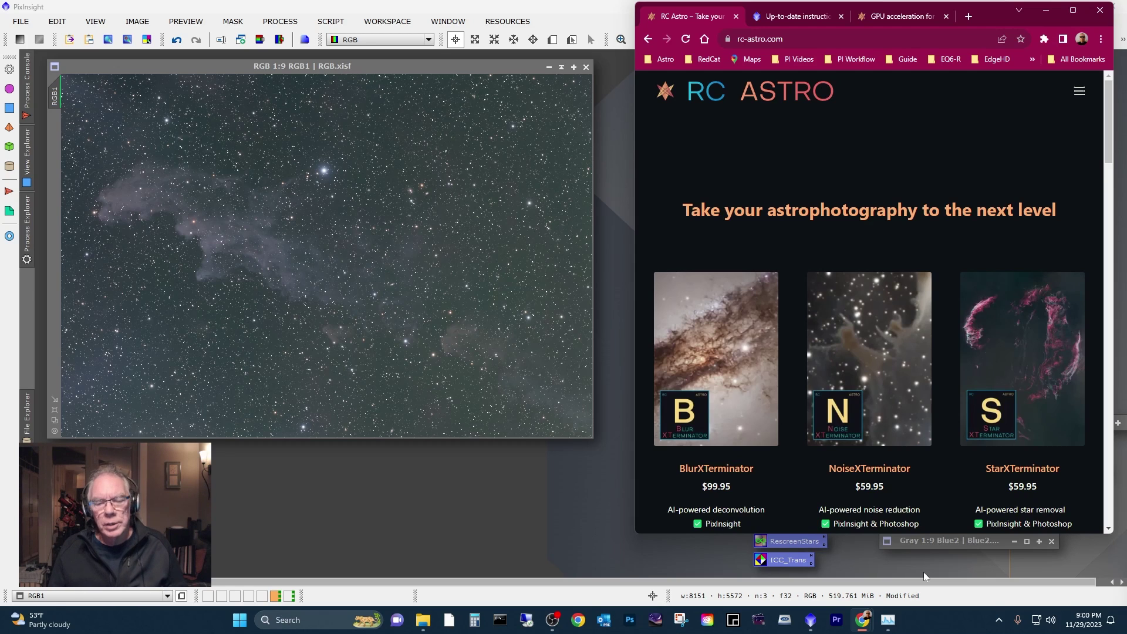
# Step: Switch to the 'Up-to-date instructions for enabling GPU acceleration' forum thread and scroll back toward its first post
pyautogui.click(780, 20)
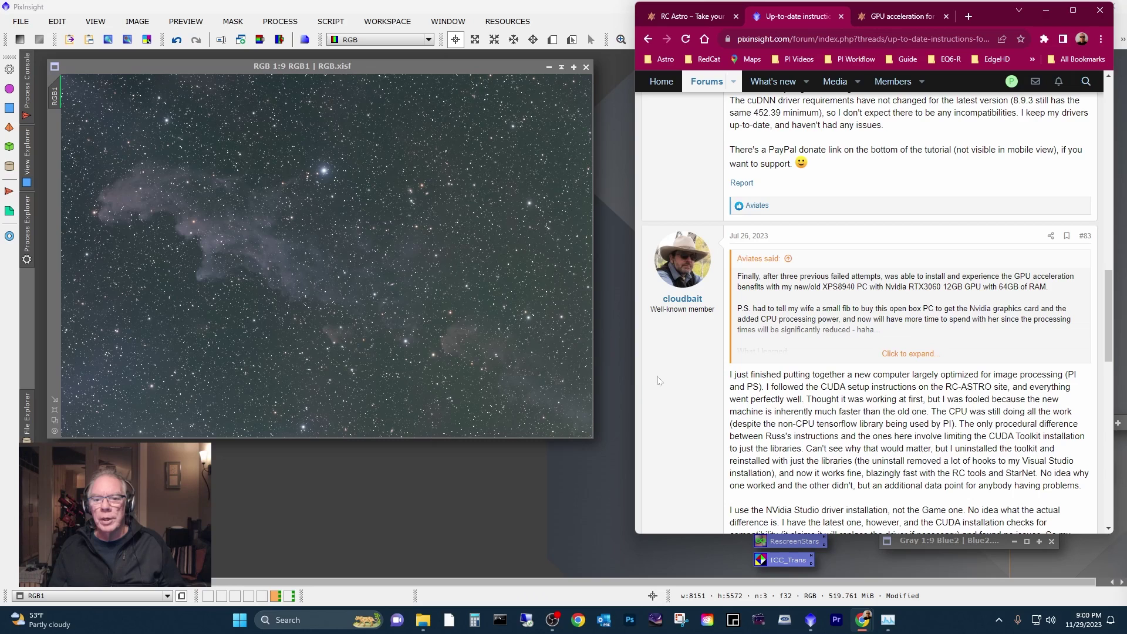
pyautogui.scroll(15, 844, 404)
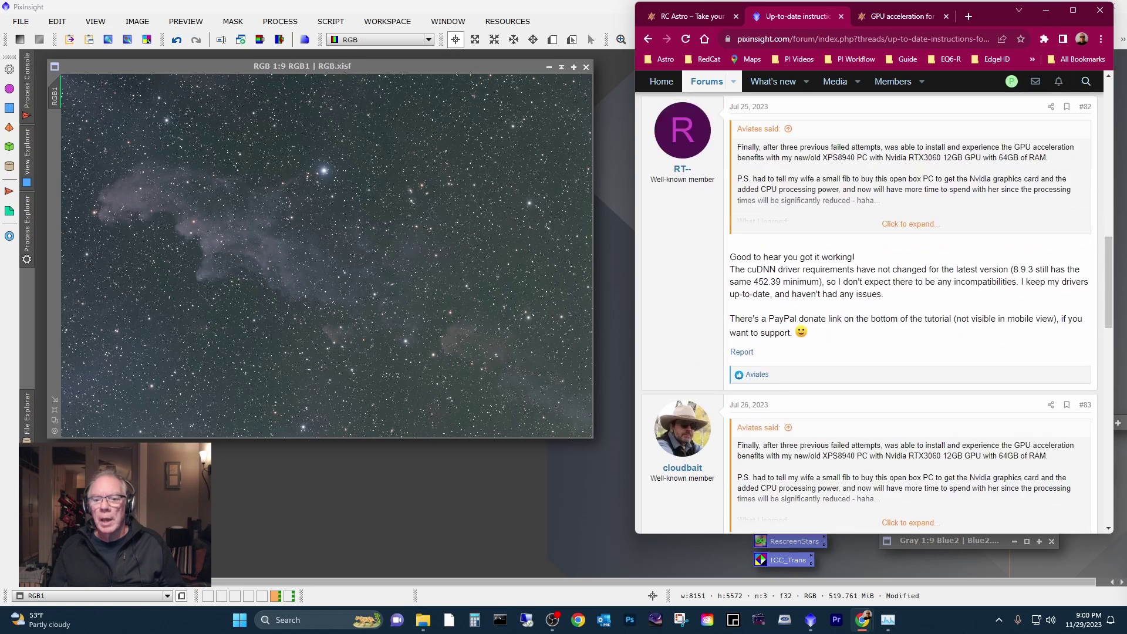
pyautogui.scroll(1, 844, 404)
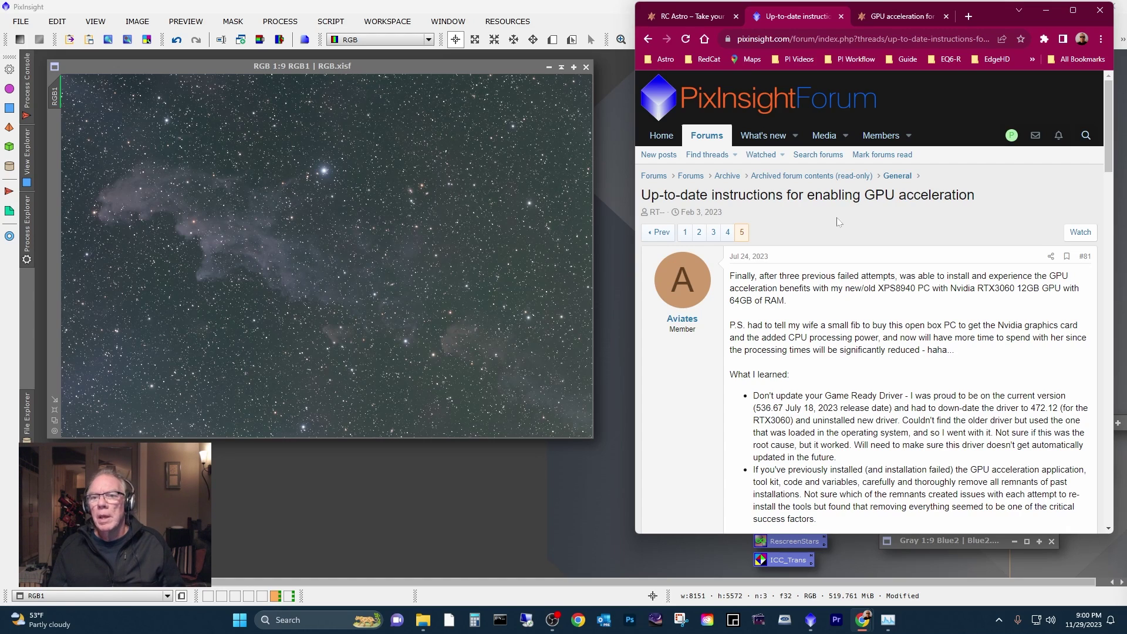
# Step: Switch to the RC Astro GPU acceleration guide and read from its top down to the Compatibility section
pyautogui.click(877, 21)
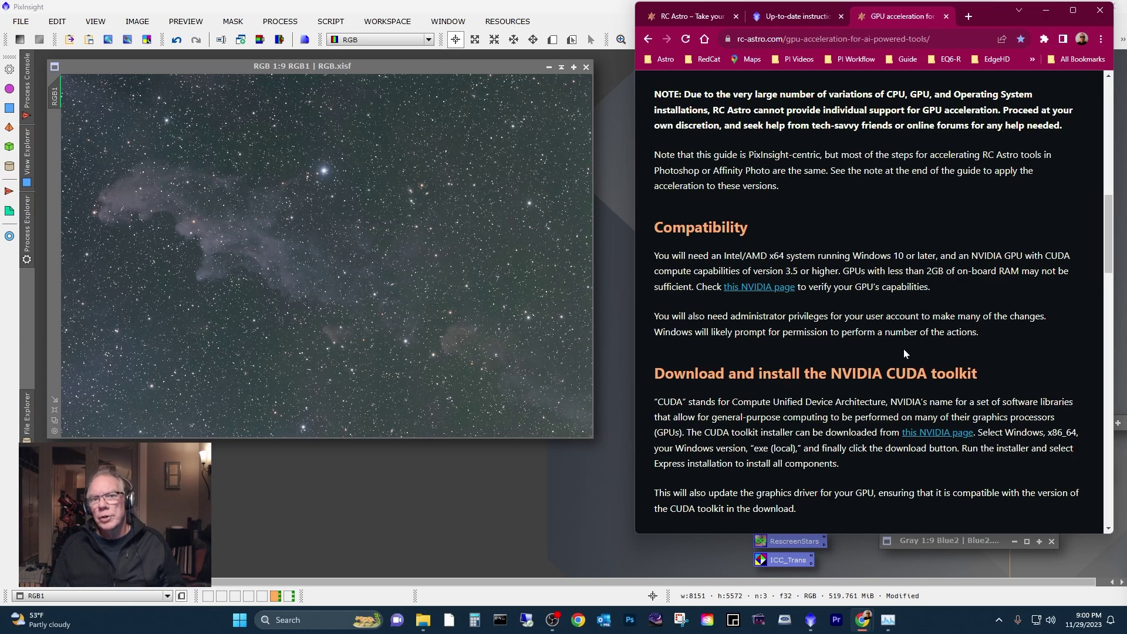
pyautogui.scroll(10, 903, 349)
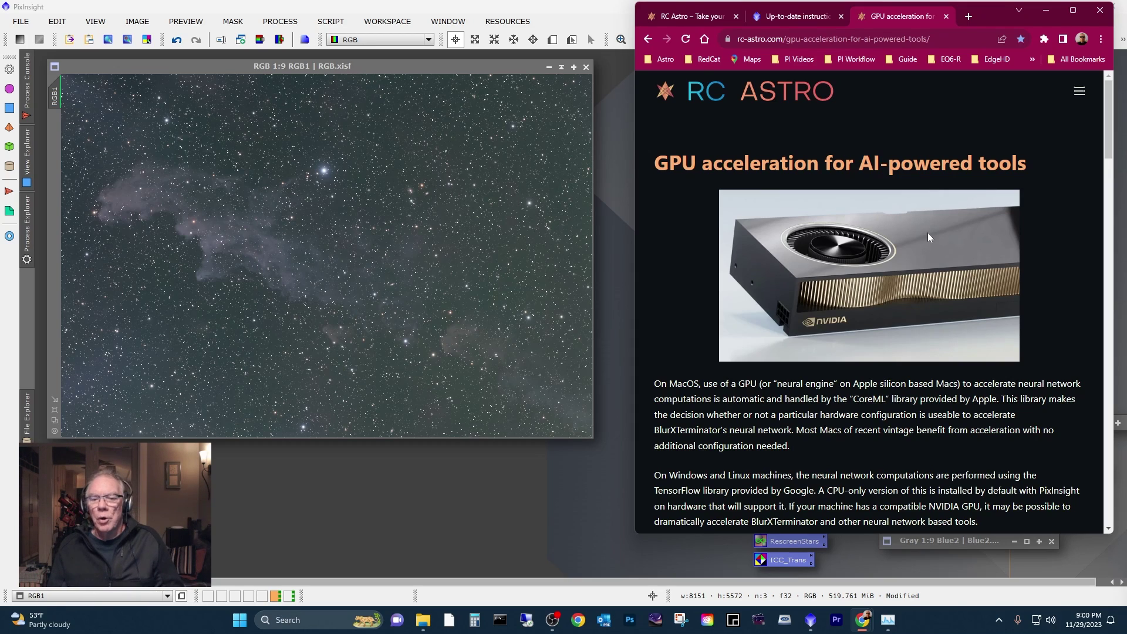
pyautogui.scroll(-7, 909, 293)
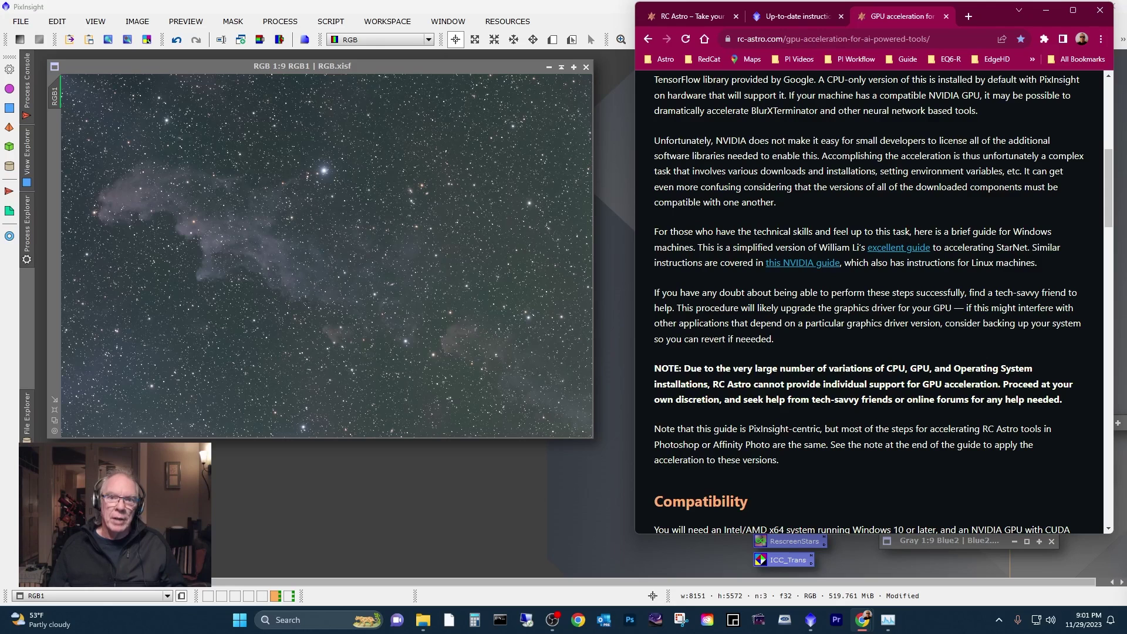
# Step: Scroll through the CUDA, cuDNN, ZLIB and TensorFlow setup sections to the footer, then back up
pyautogui.scroll(-7, 888, 321)
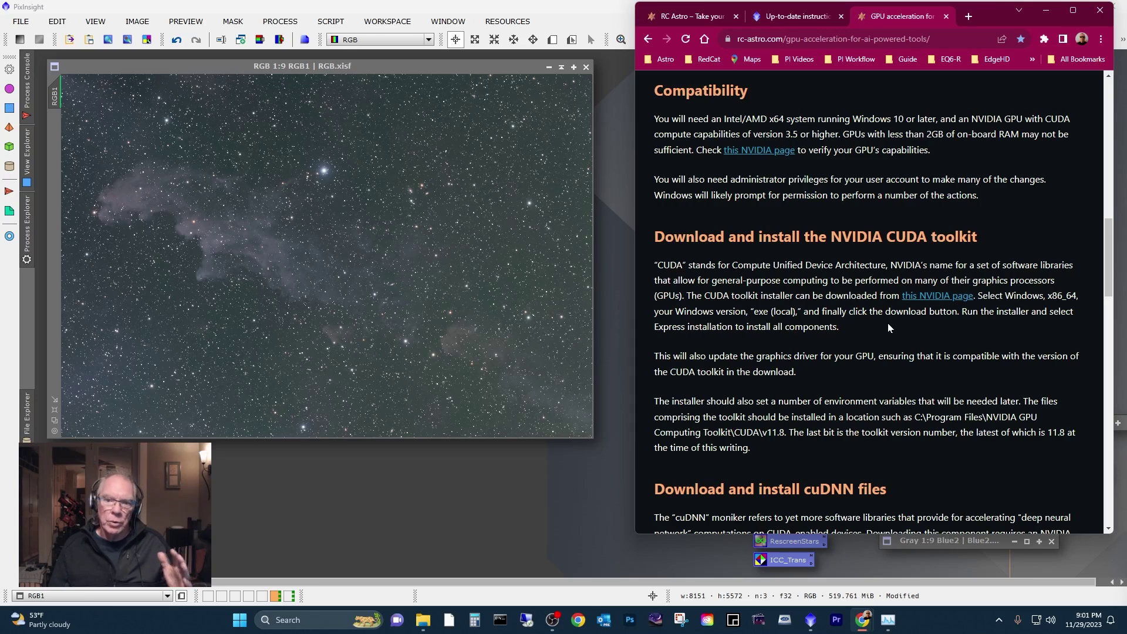
pyautogui.scroll(-7, 888, 324)
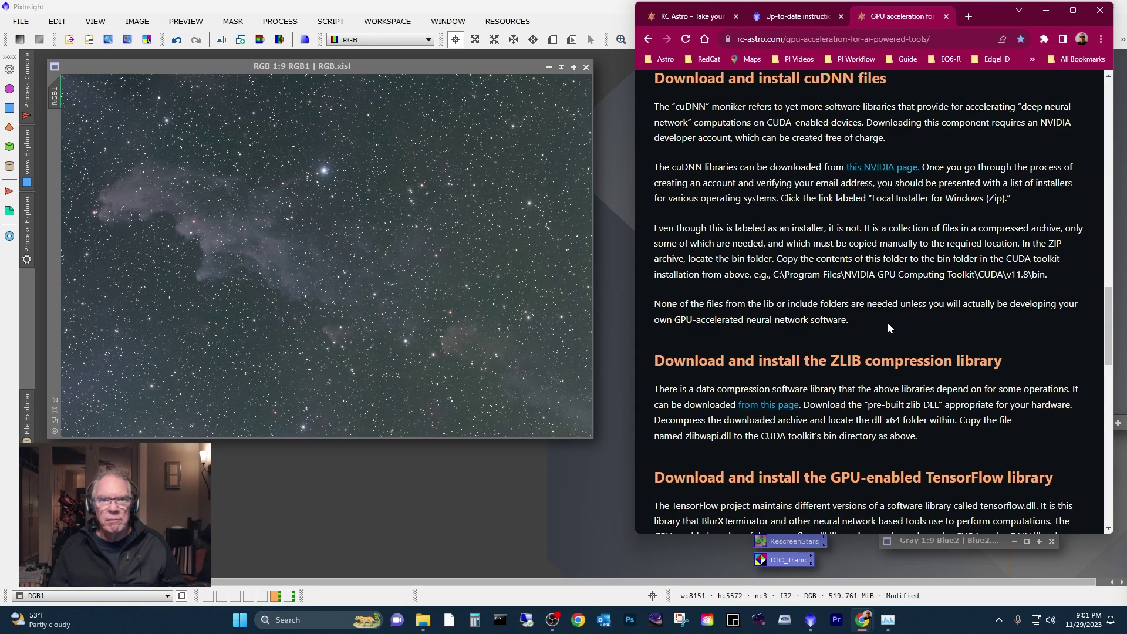
pyautogui.scroll(-5, 889, 328)
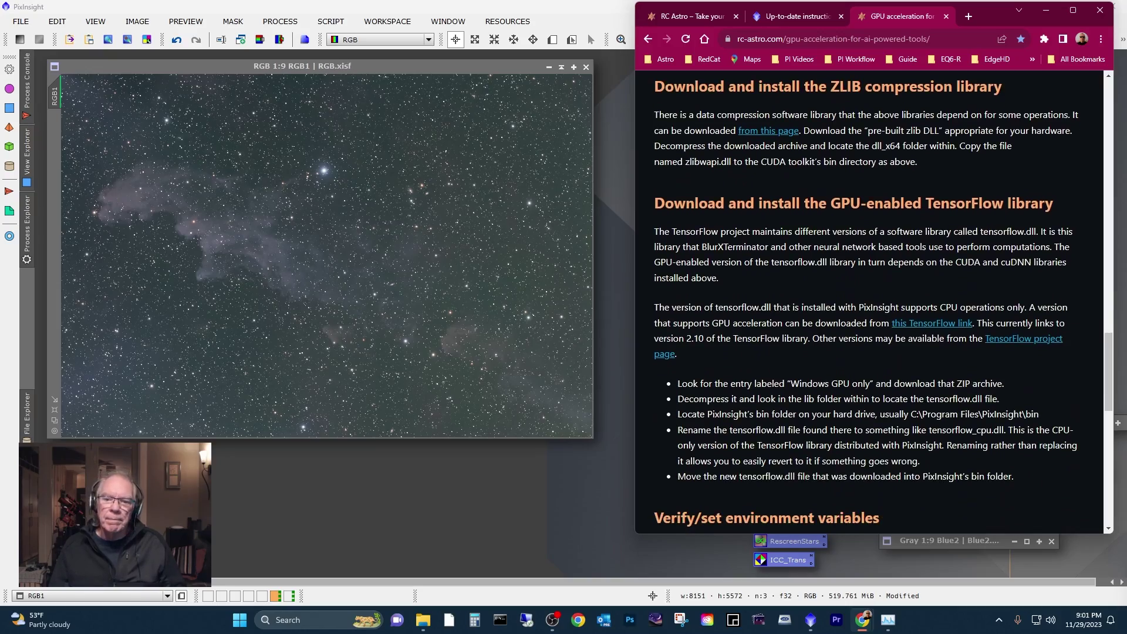
pyautogui.scroll(-12, 887, 333)
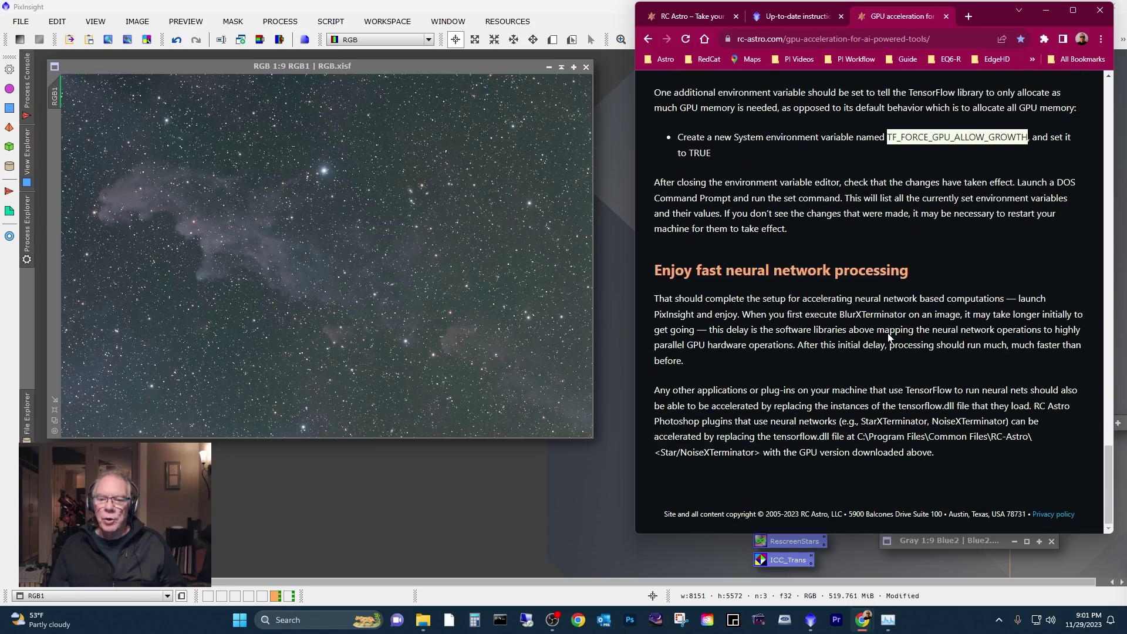
pyautogui.scroll(20, 888, 334)
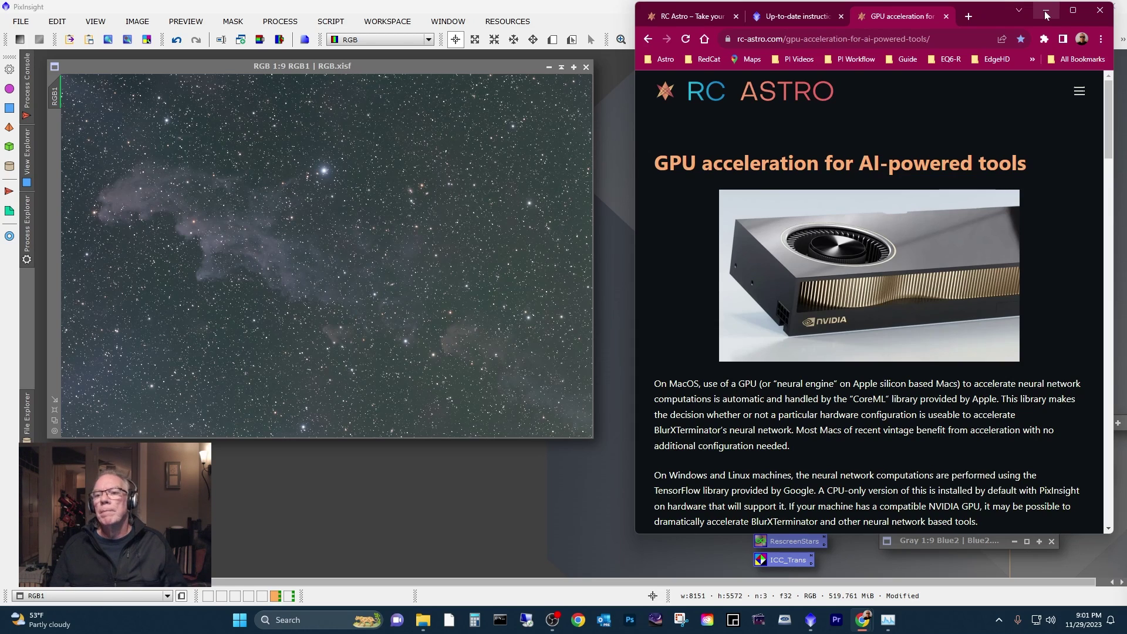
# Step: Minimize the browser and show Task Manager's GPU 0 graphs for the GeForce GTX 1660 SUPER
pyautogui.click(1046, 12)
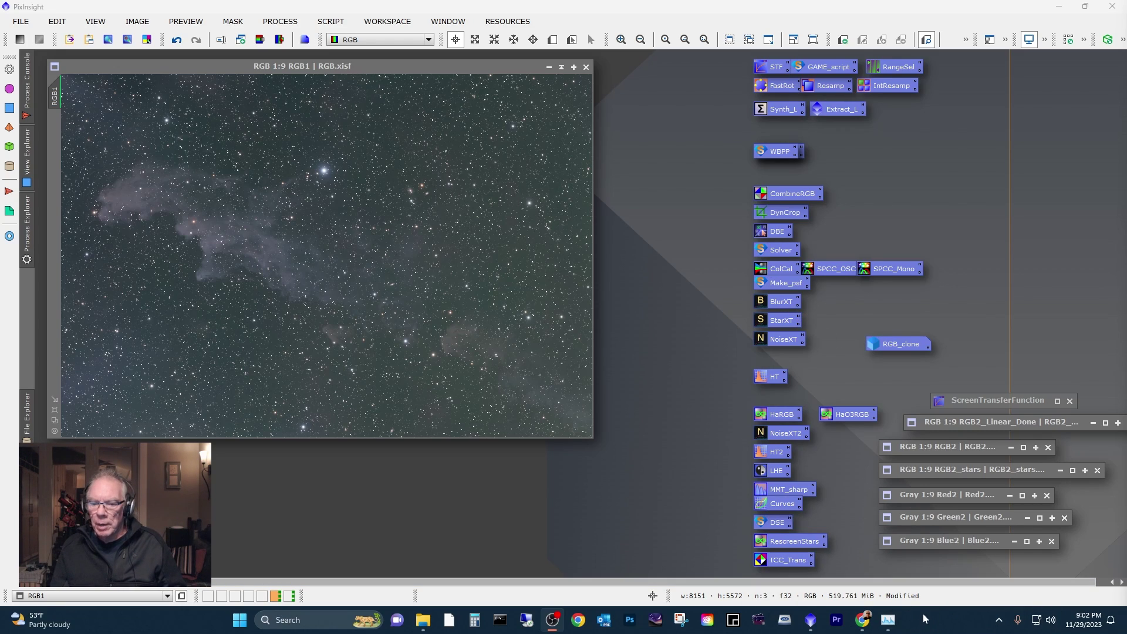
pyautogui.click(888, 620)
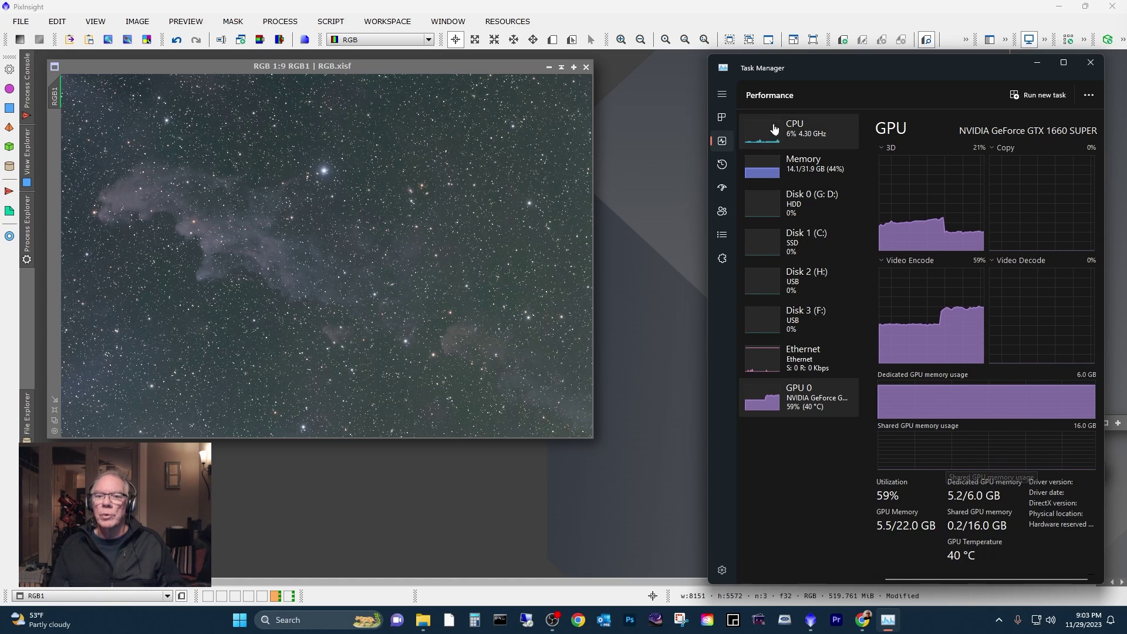
# Step: Open BlurXTerminator, start its real-time preview, and watch the GPU load in Task Manager
pyautogui.click(1037, 62)
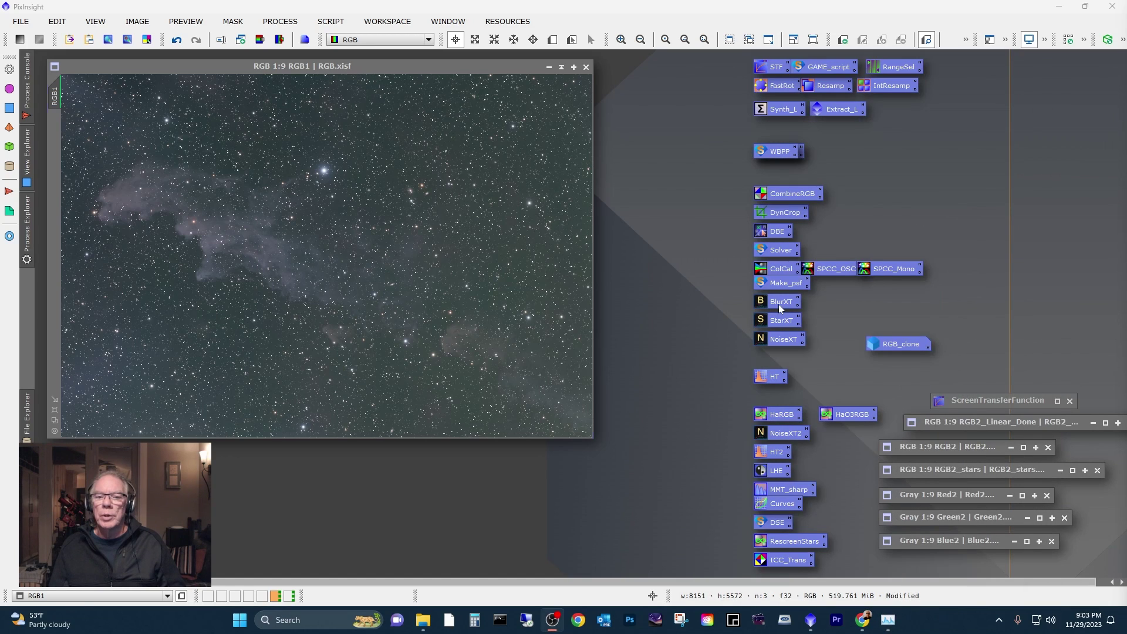
pyautogui.doubleClick(778, 304)
pyautogui.moveTo(593, 86); pyautogui.dragTo(491, 363)
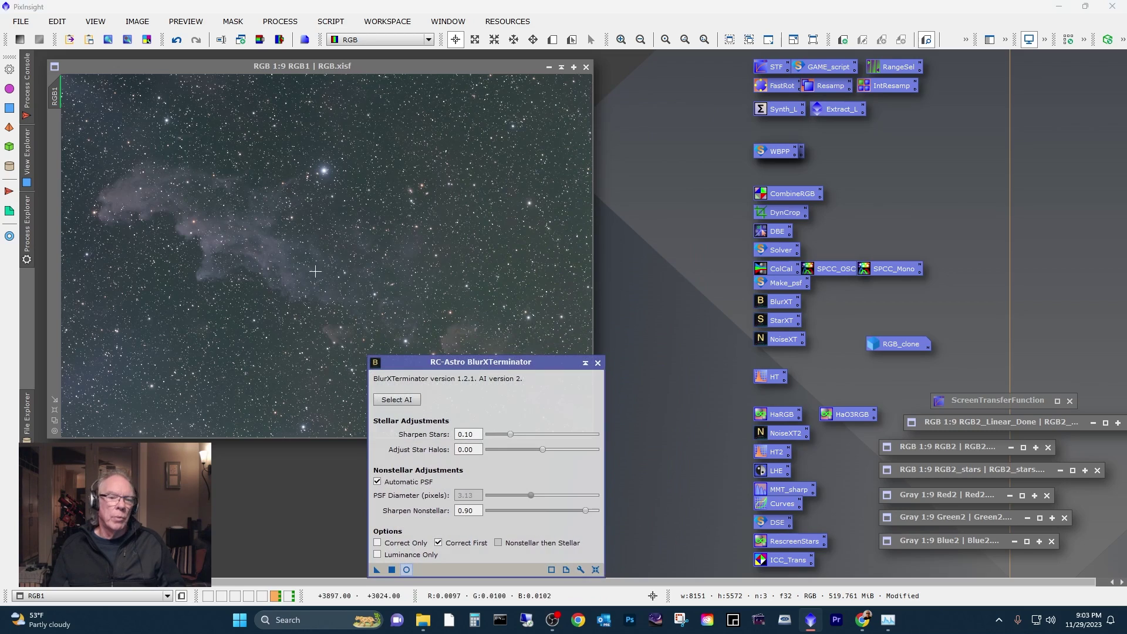
pyautogui.click(406, 570)
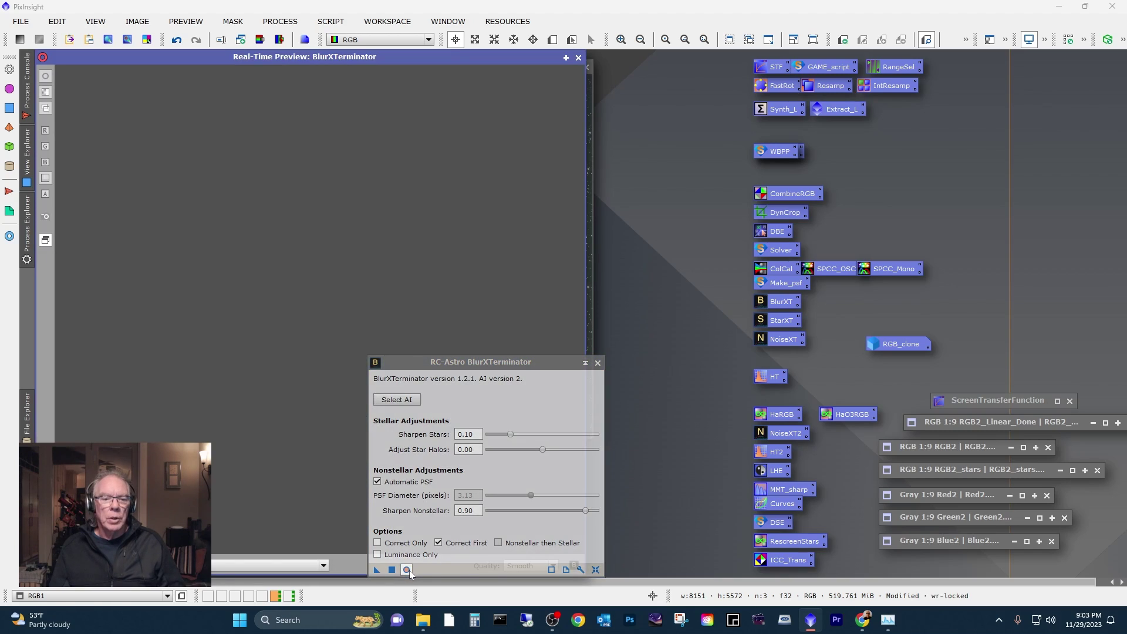
pyautogui.click(888, 619)
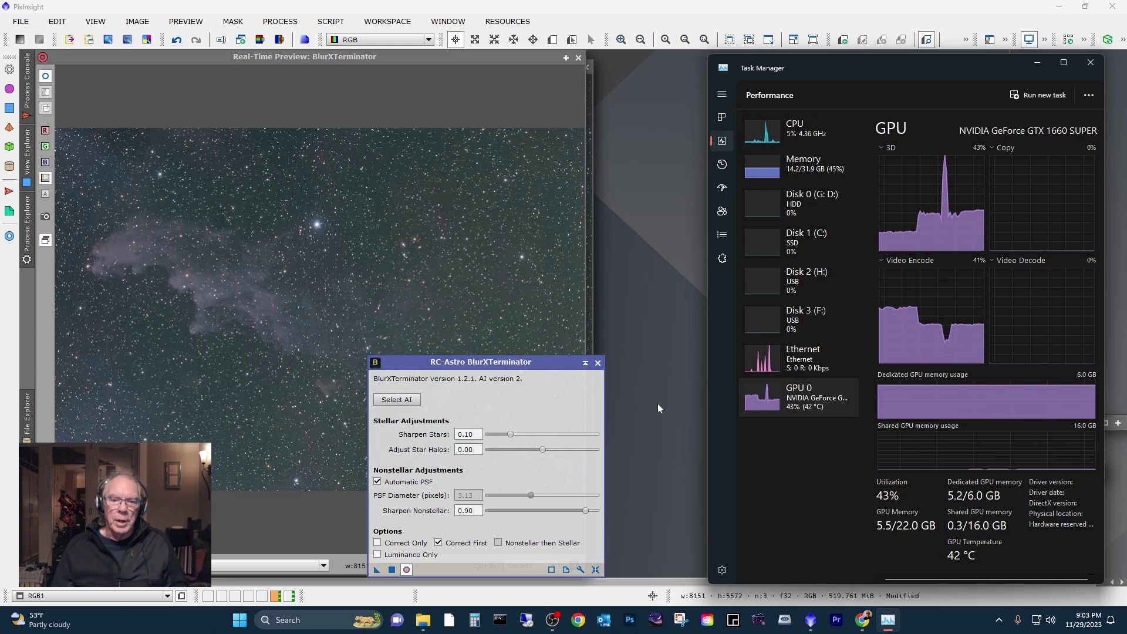
# Step: Apply BlurXTerminator to the nebula image while monitoring GPU usage
pyautogui.moveTo(546, 366); pyautogui.dragTo(727, 249)
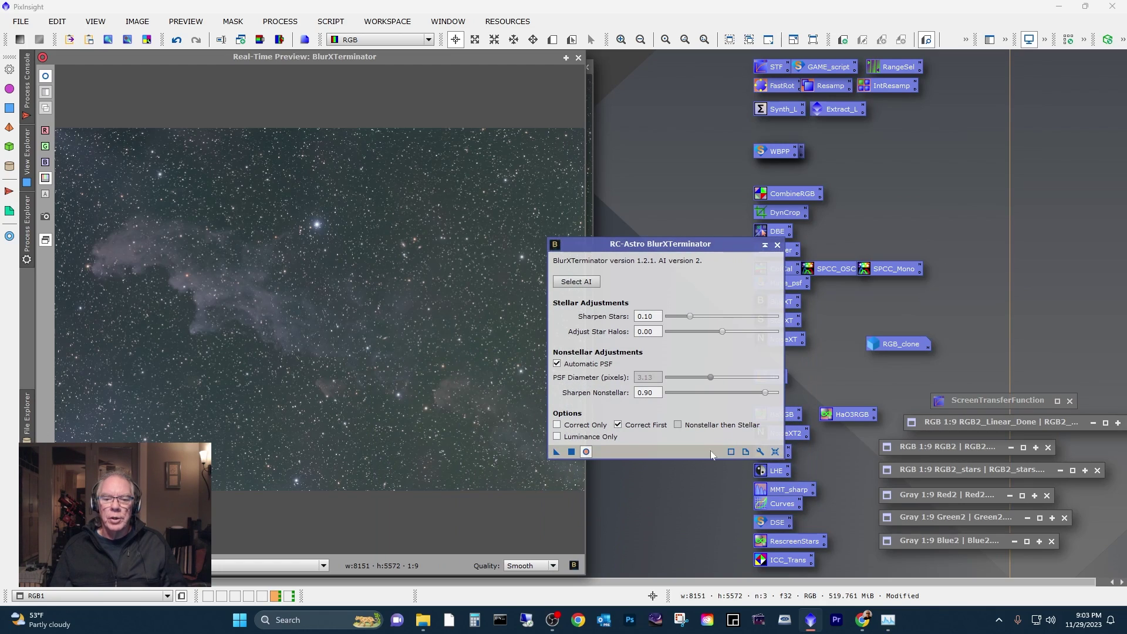
pyautogui.click(571, 452)
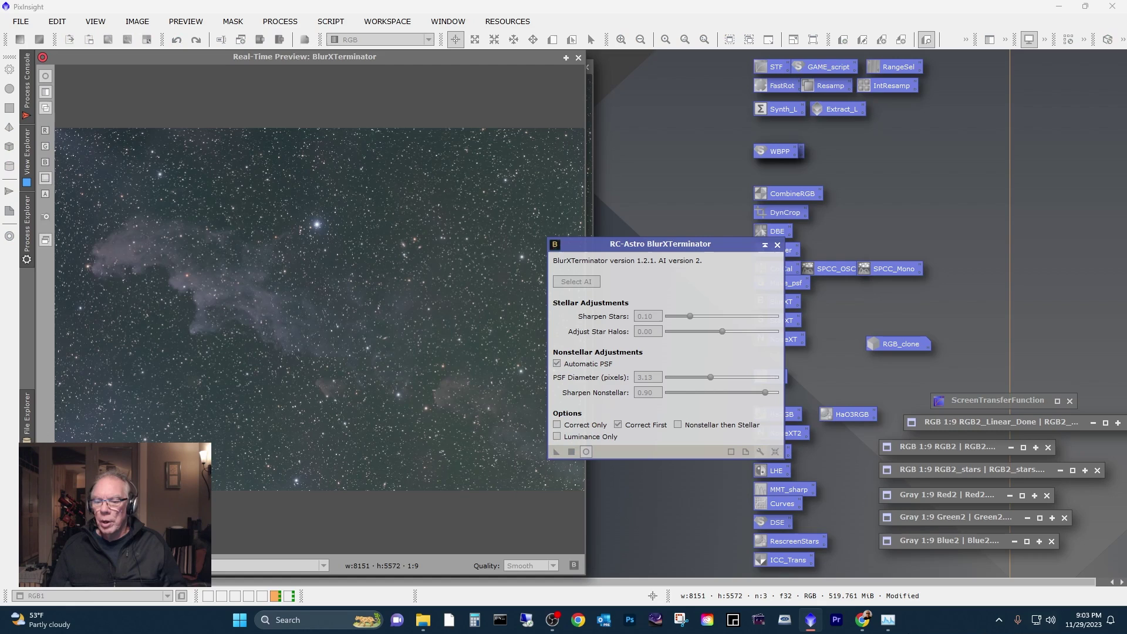
pyautogui.click(890, 625)
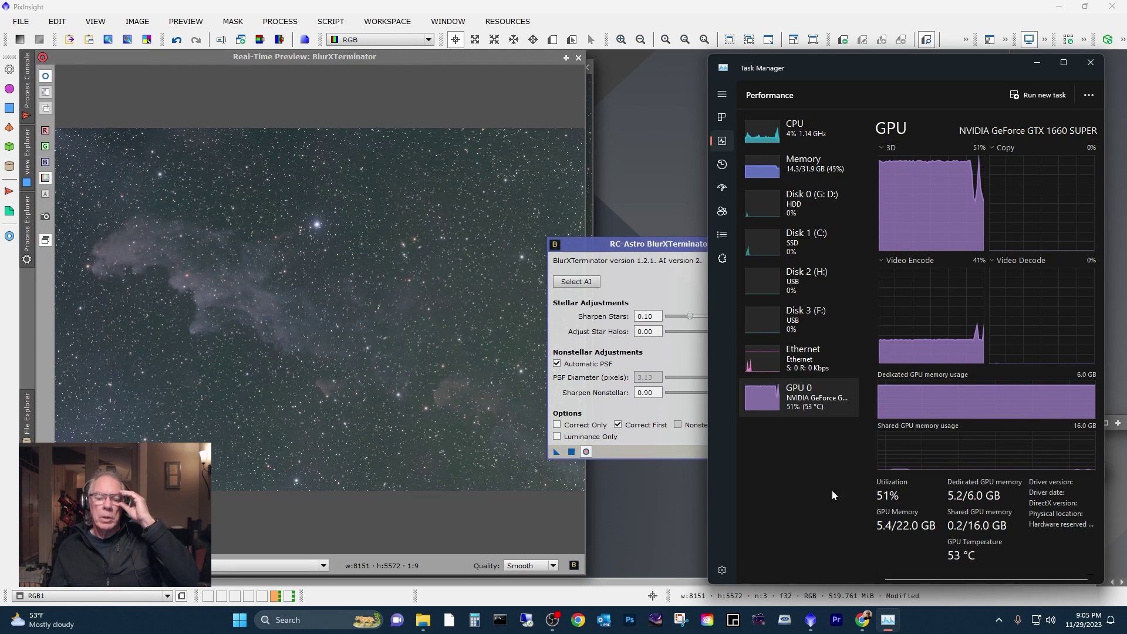
# Step: Replace BlurXTerminator with NoiseXTerminator, preview it, and apply it at Denoise 0.90, Detail 0.15
pyautogui.click(578, 59)
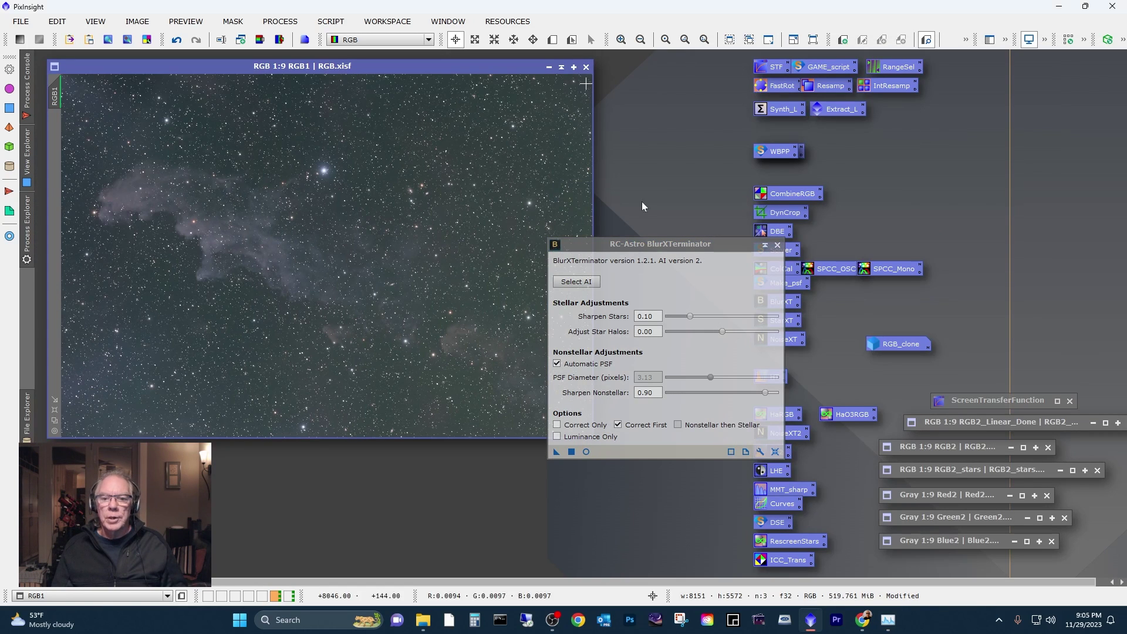
pyautogui.click(777, 245)
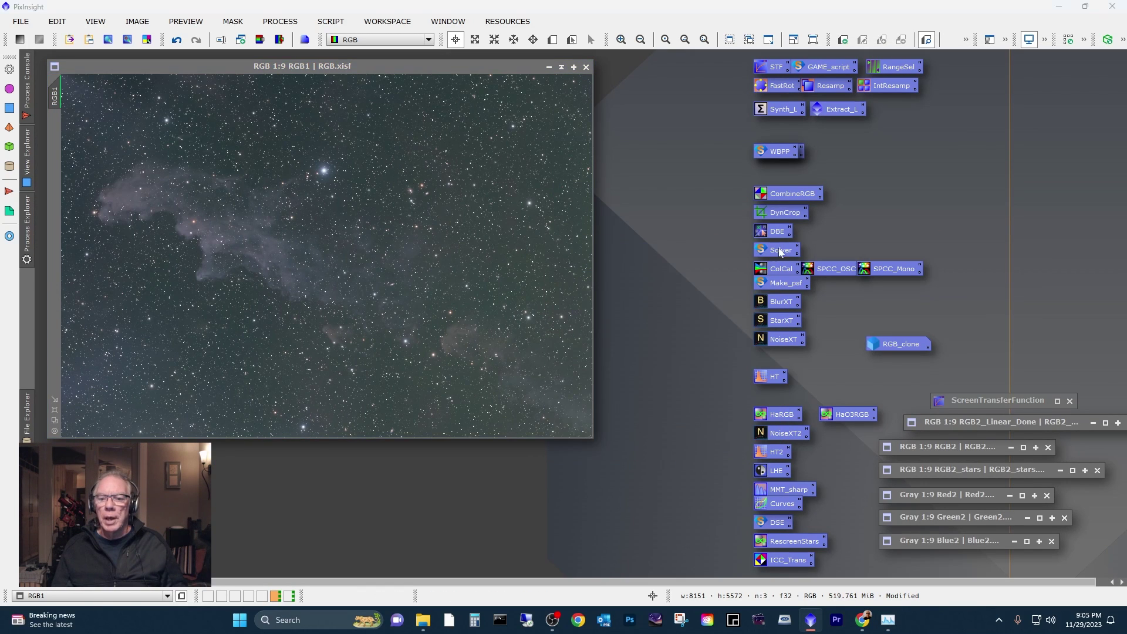
pyautogui.doubleClick(790, 341)
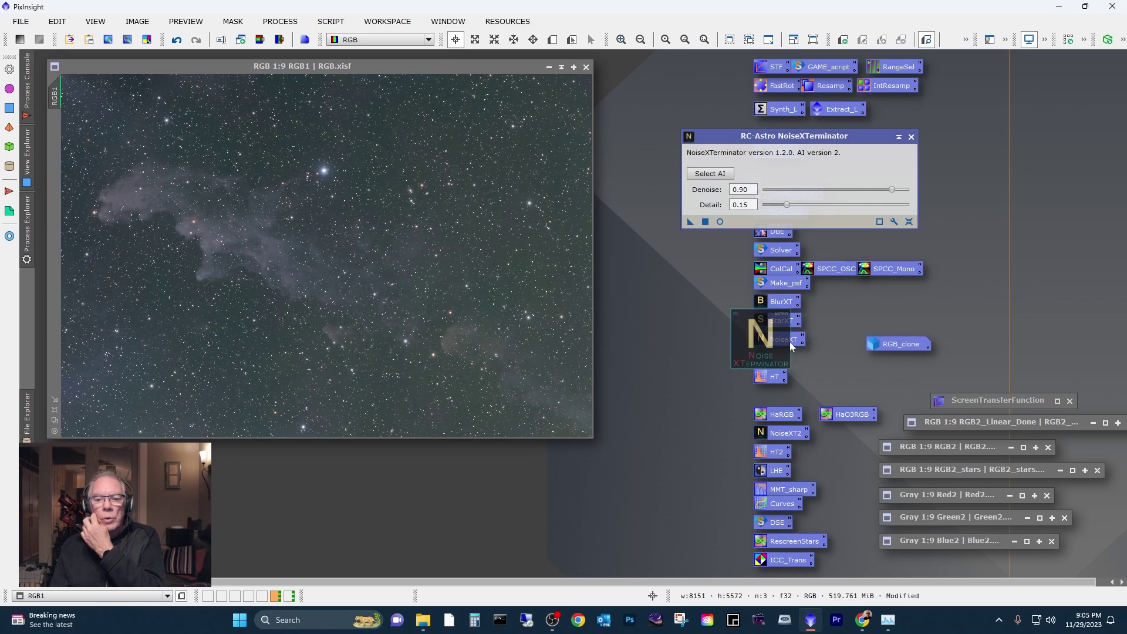
pyautogui.moveTo(818, 141); pyautogui.dragTo(771, 162)
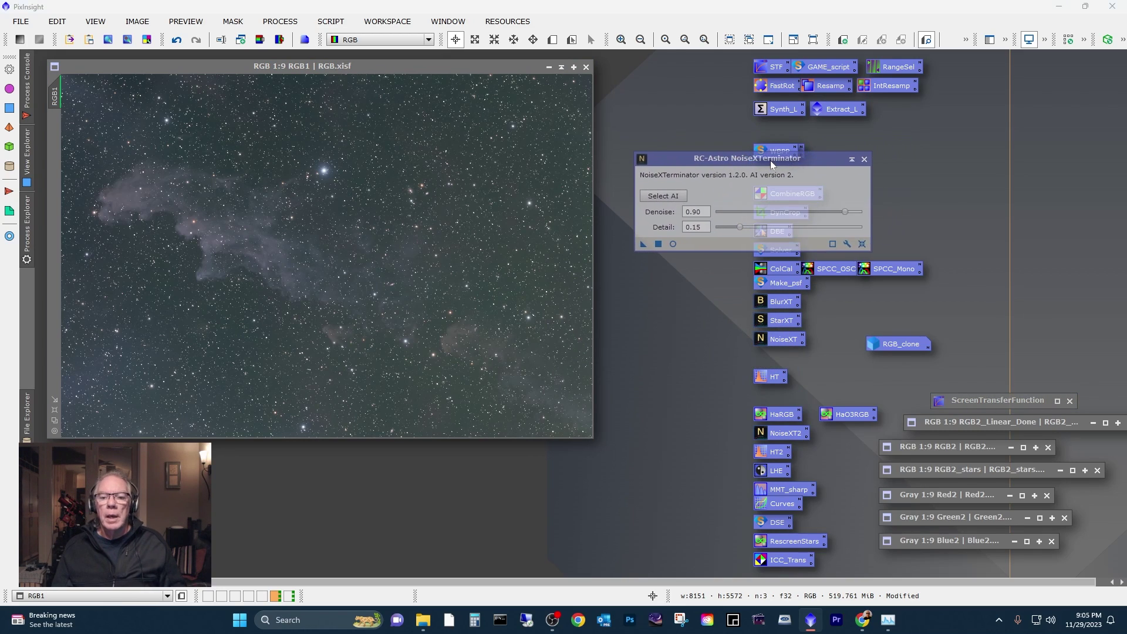
pyautogui.click(673, 243)
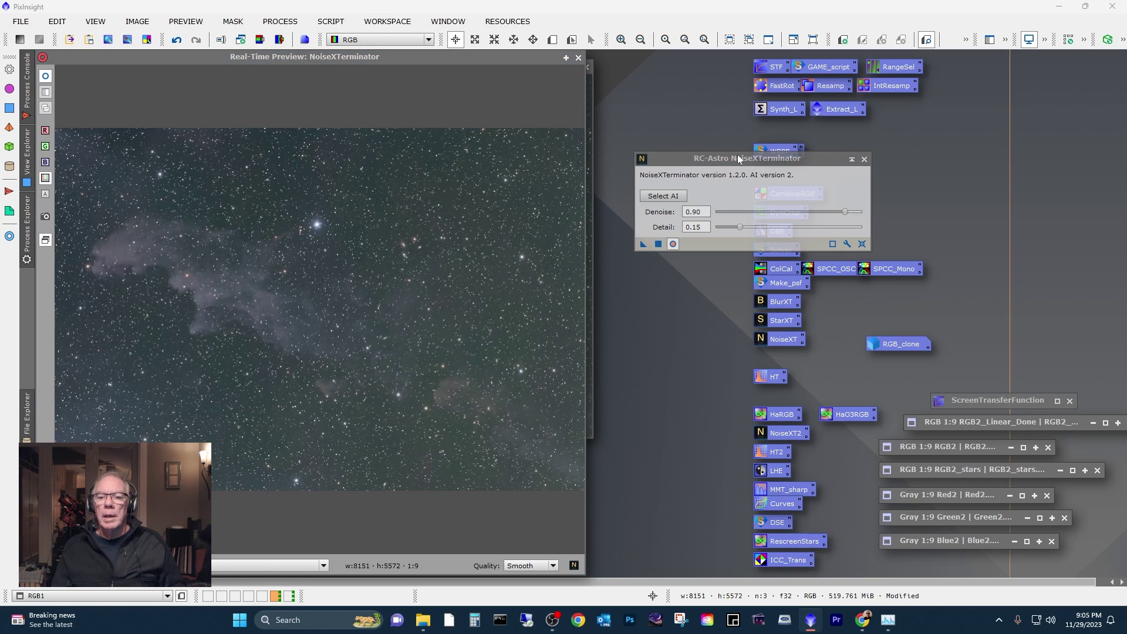
pyautogui.moveTo(739, 158); pyautogui.dragTo(554, 401)
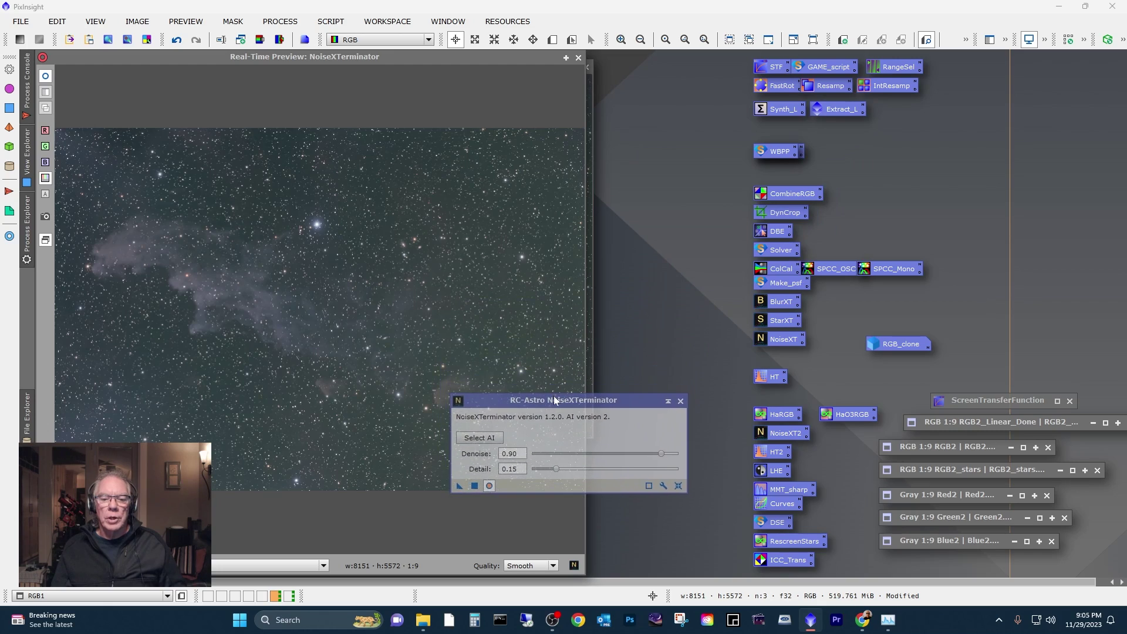
pyautogui.click(475, 485)
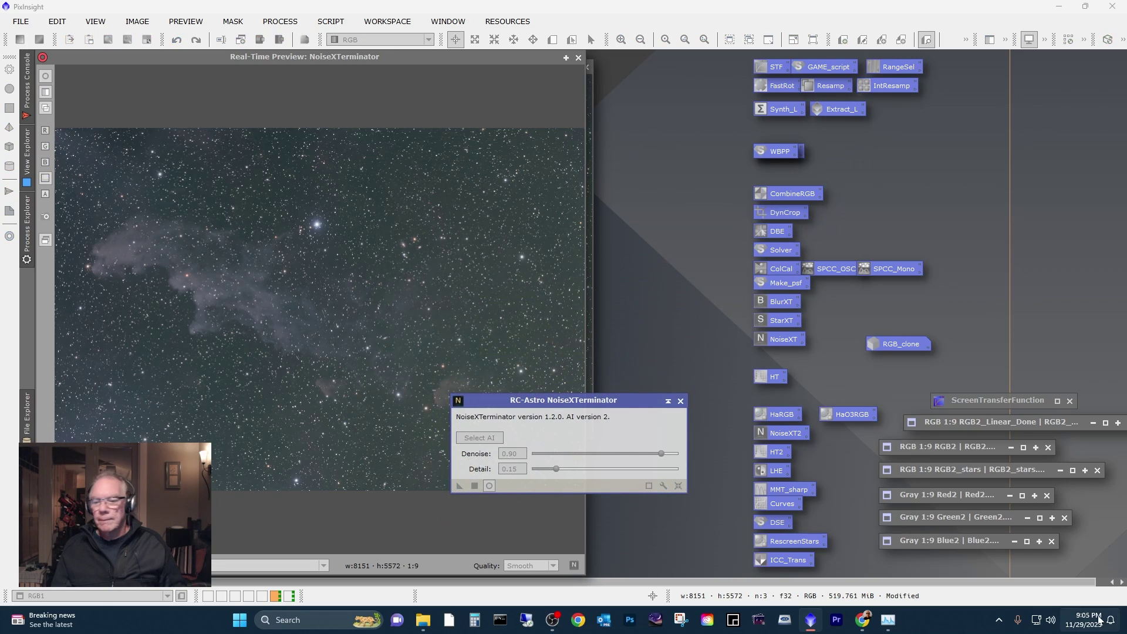
# Step: Watch GPU usage in Task Manager during the NoiseXTerminator run, then return to PixInsight
pyautogui.click(889, 624)
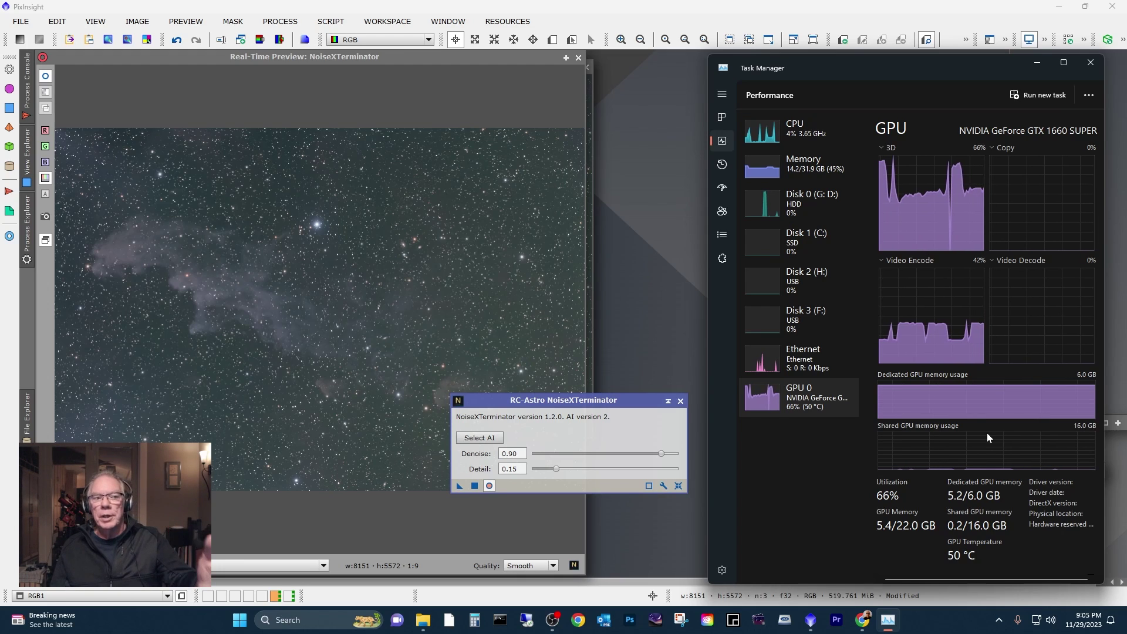
pyautogui.click(47, 74)
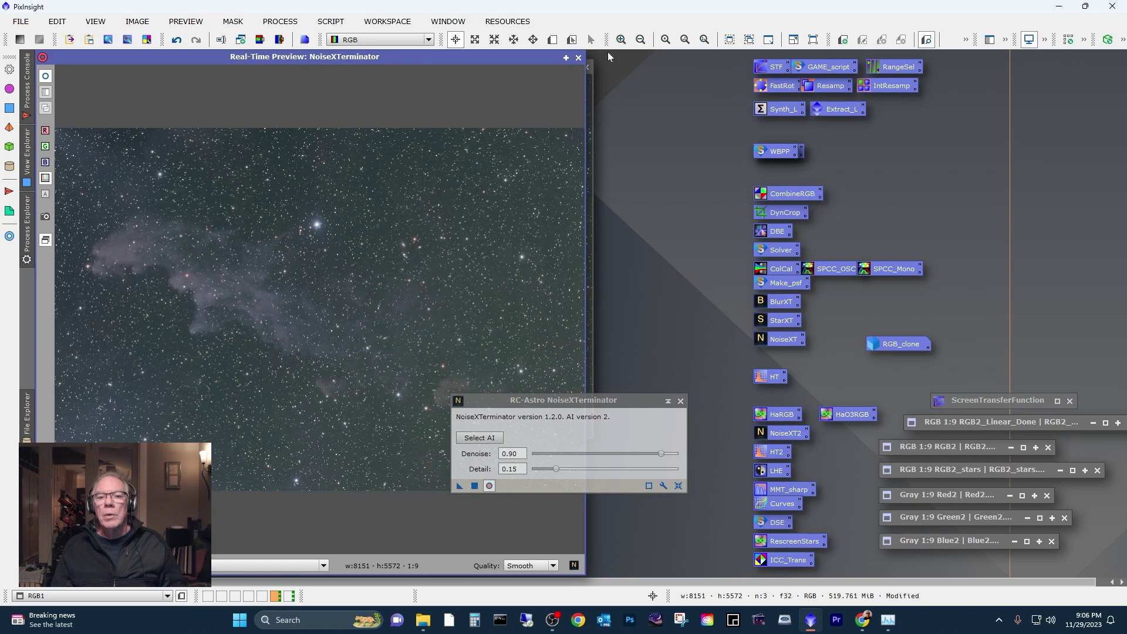
# Step: Close the preview, apply NoiseXTerminator to RGB1, and check its ~12.5 s run times in the Process Console
pyautogui.click(578, 57)
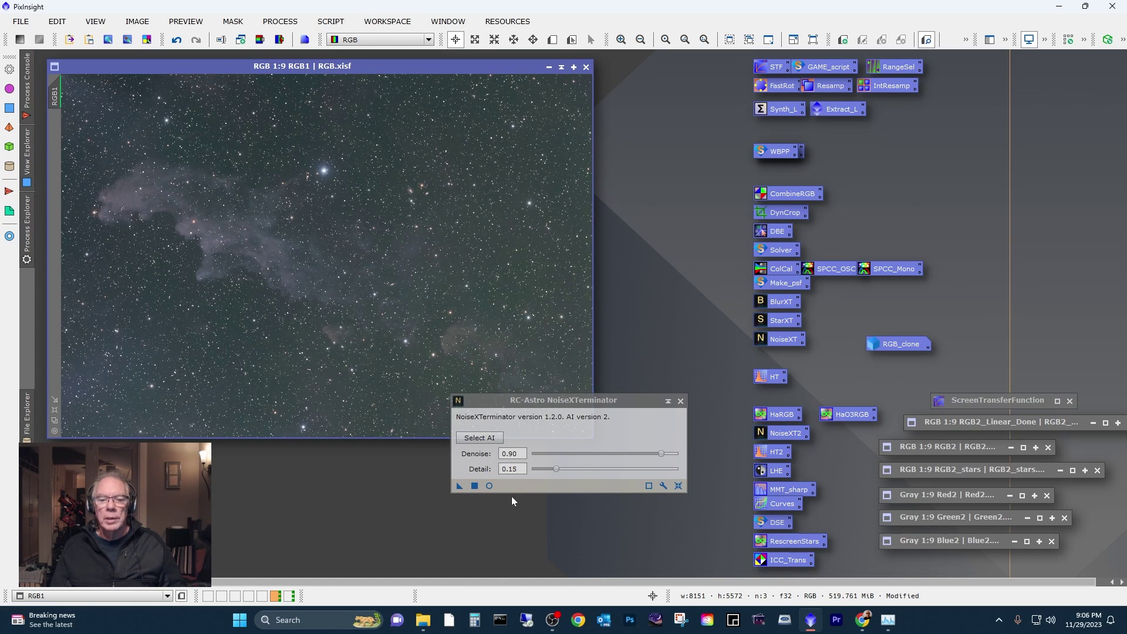
pyautogui.moveTo(474, 487); pyautogui.dragTo(477, 487)
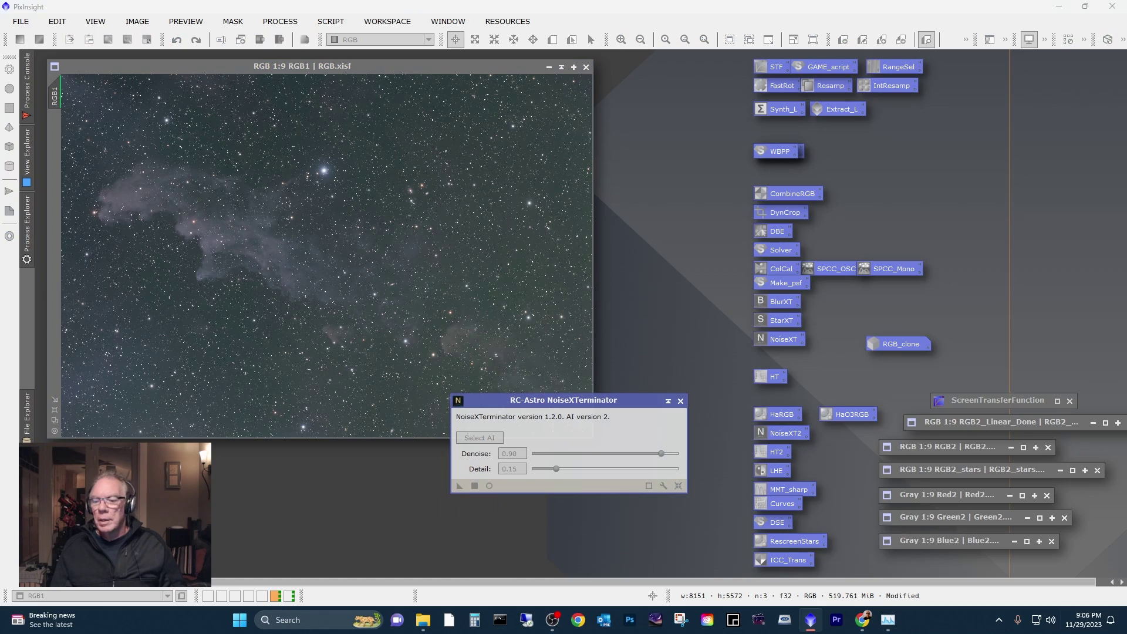
pyautogui.click(888, 620)
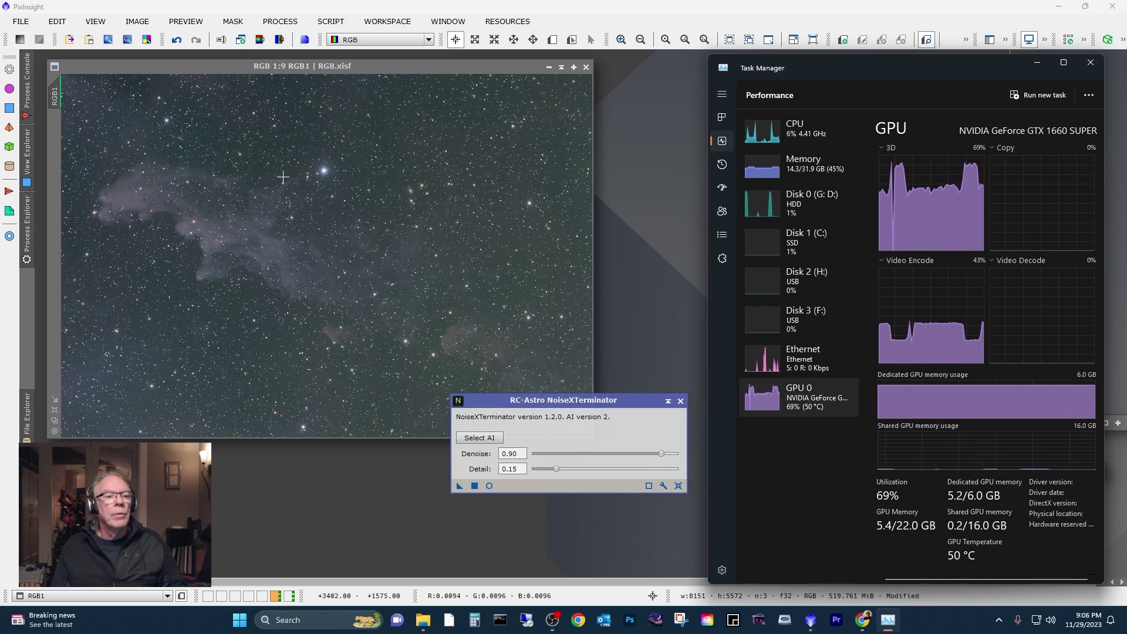
pyautogui.click(29, 92)
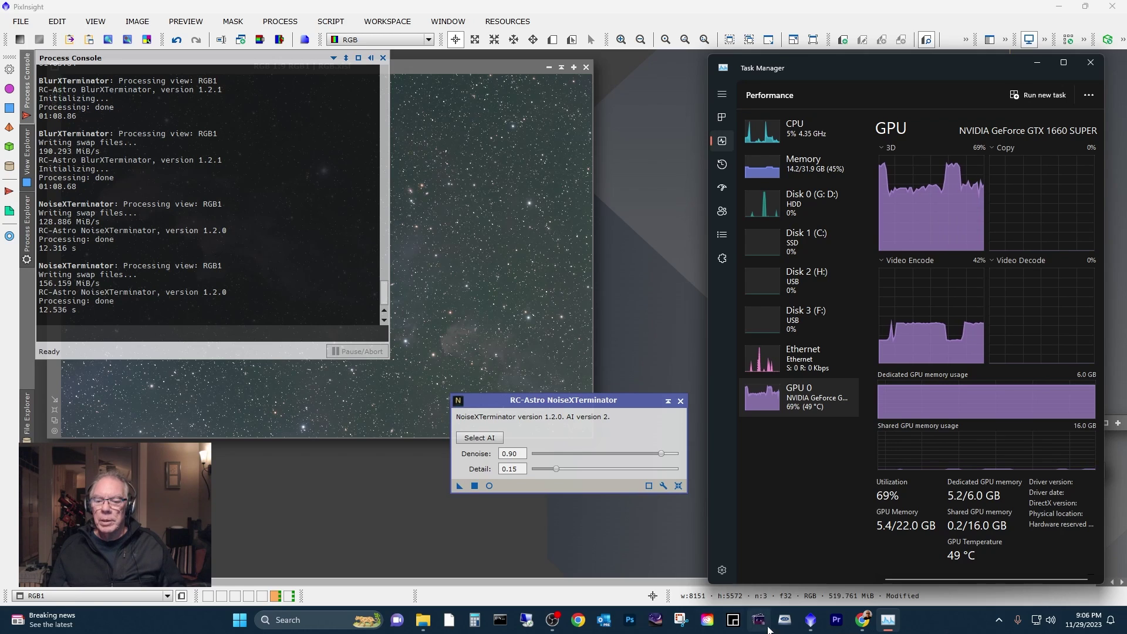
# Step: Bring Chrome forward, view the RC Astro home tab, then switch to the GPU acceleration guide
pyautogui.moveTo(862, 619)
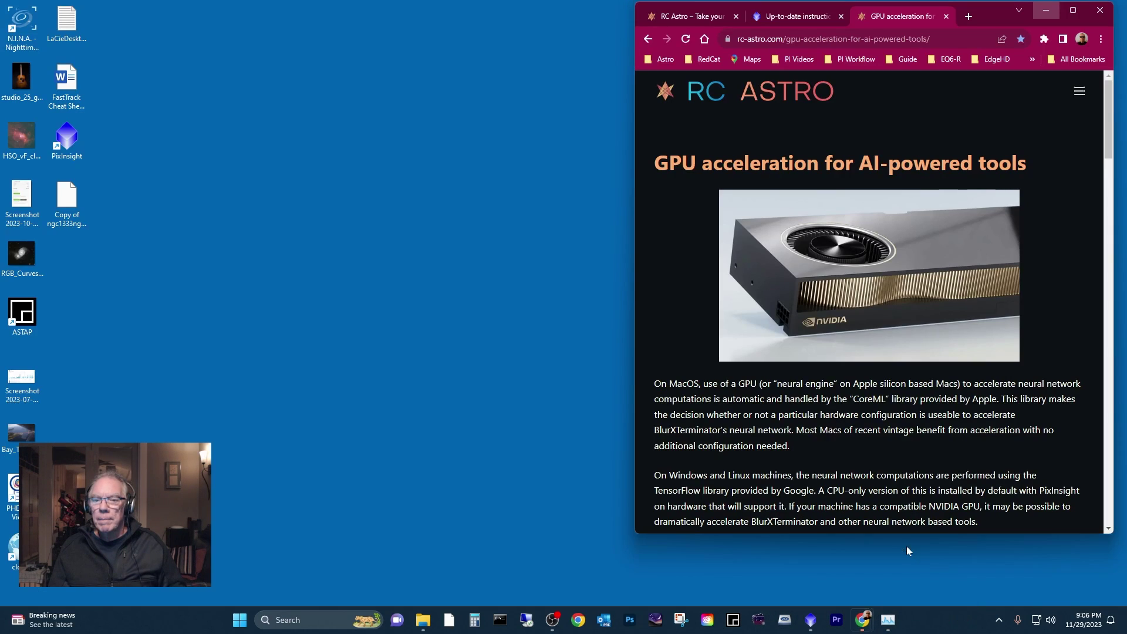
pyautogui.click(907, 549)
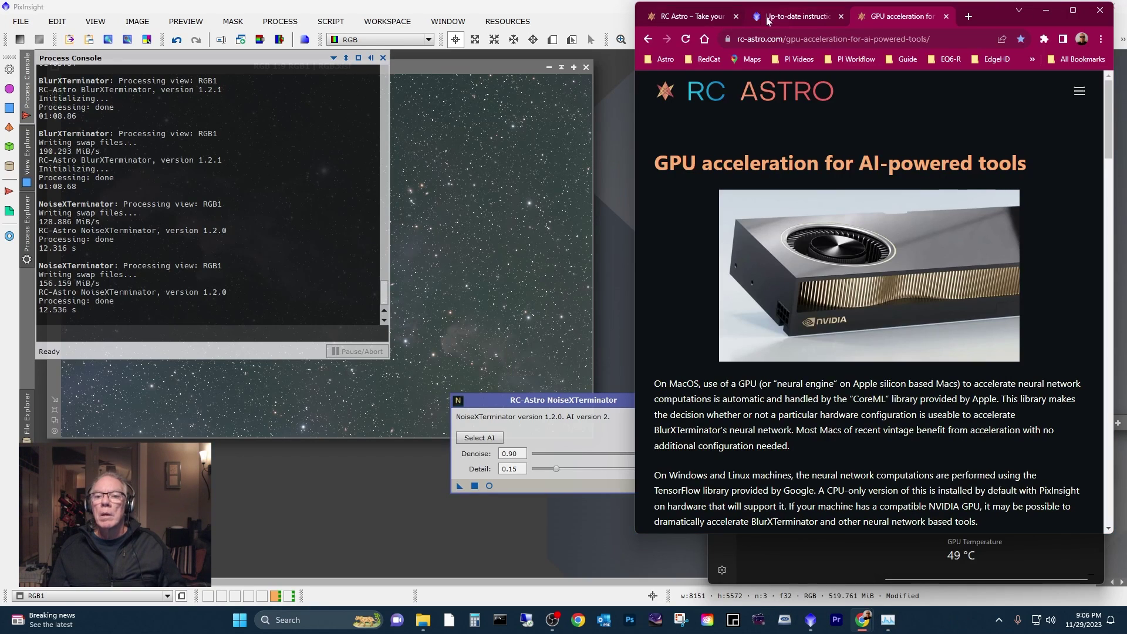
pyautogui.click(721, 18)
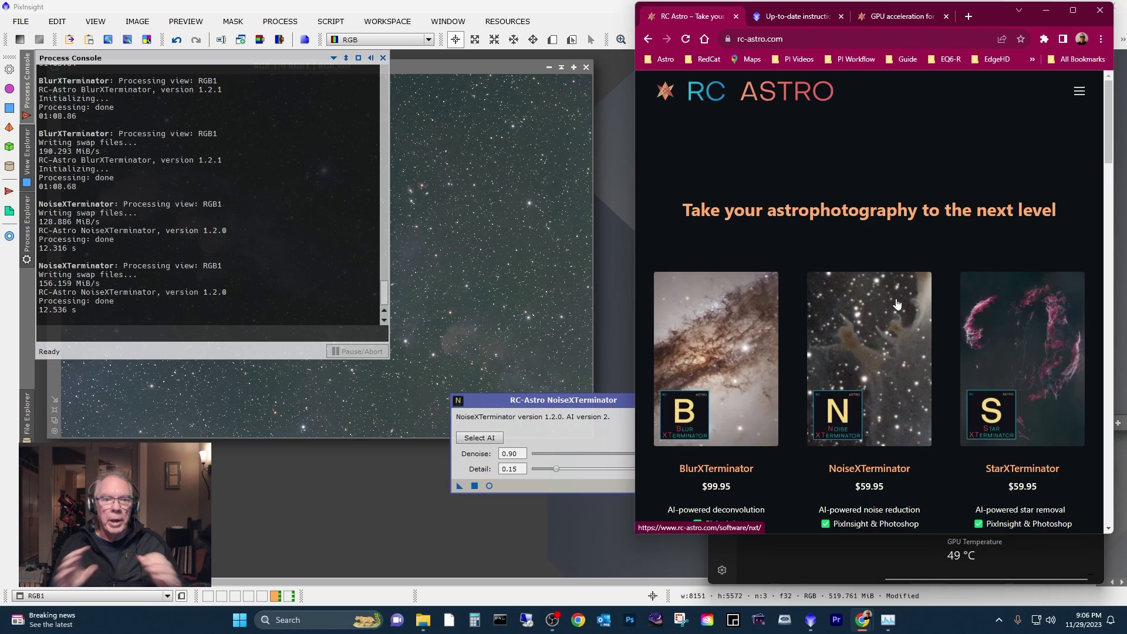
pyautogui.click(888, 18)
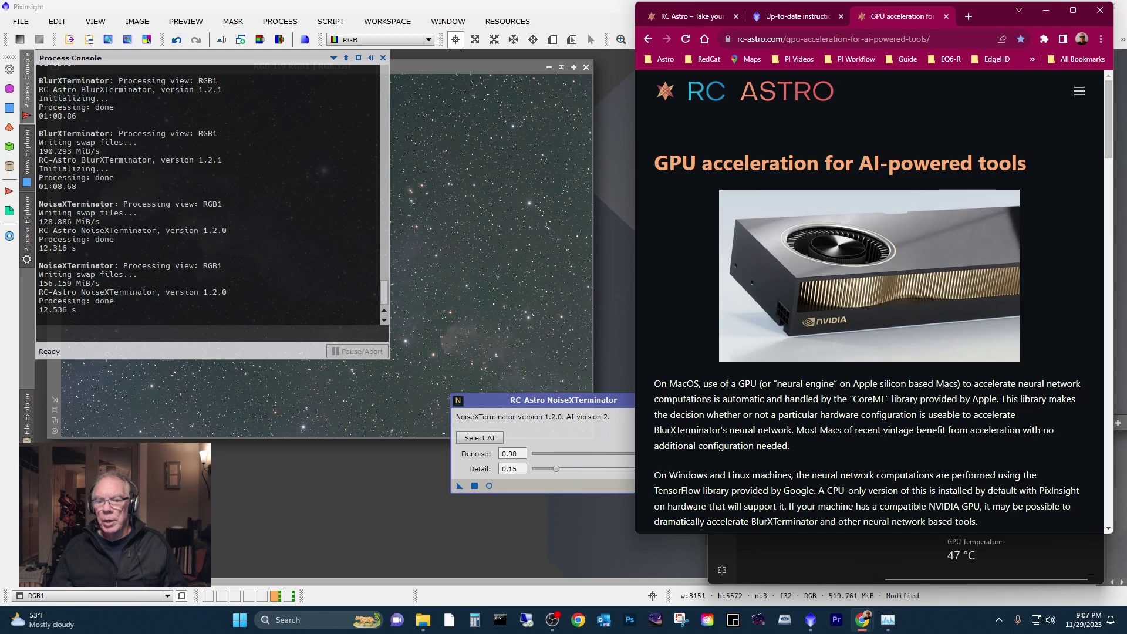
# Step: Scroll the RC Astro GPU acceleration guide down to the Compatibility and CUDA toolkit install sections
pyautogui.scroll(-8, 826, 379)
pyautogui.scroll(-3, 847, 405)
pyautogui.scroll(-2, 847, 404)
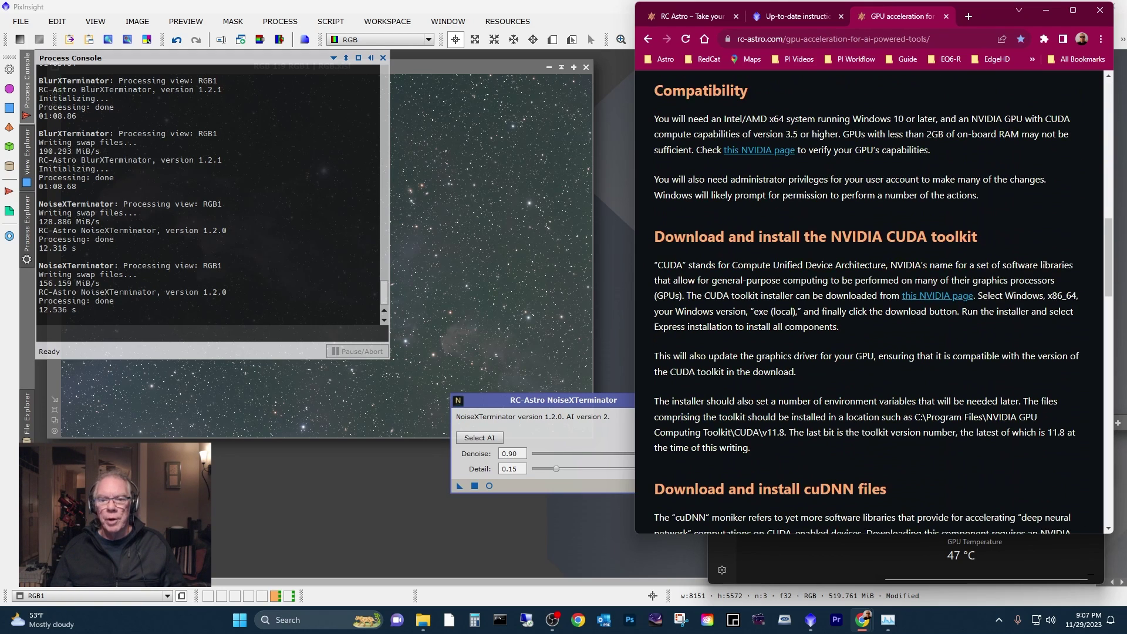